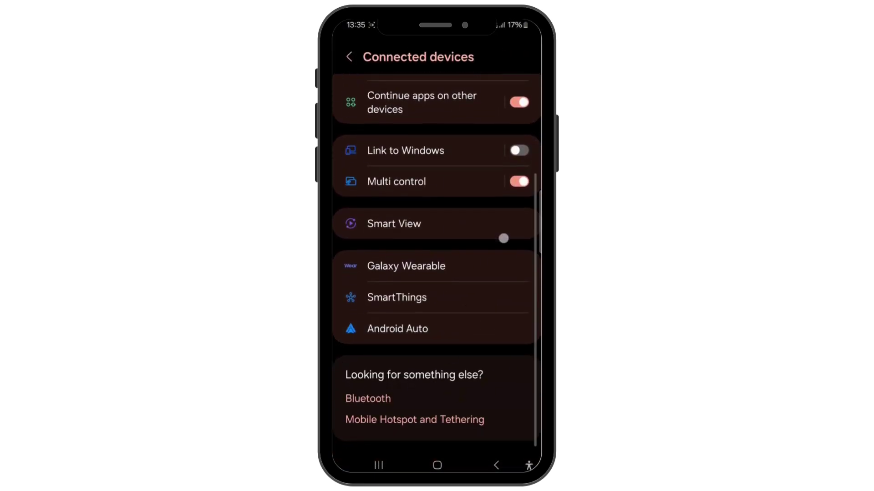
pyautogui.scroll(3, 510, 236)
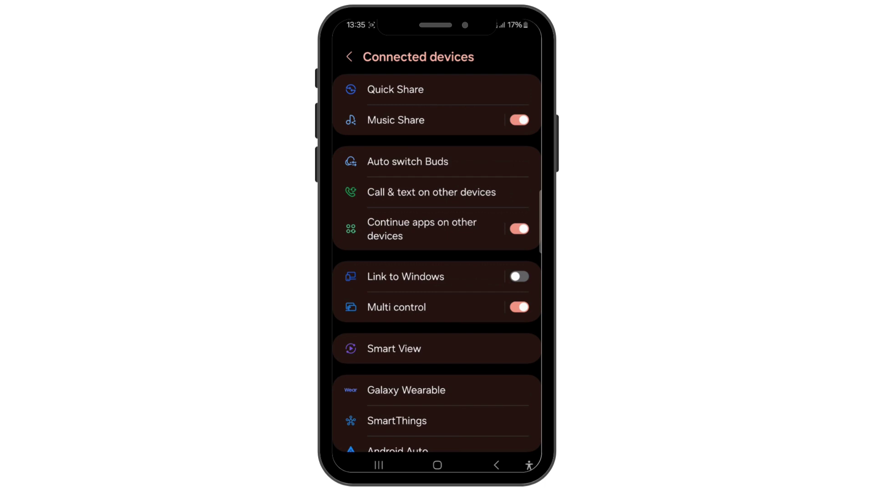
# Browse Android Auto's settings and review the driver seat location choices, then dismiss them.
pyautogui.click(482, 407)
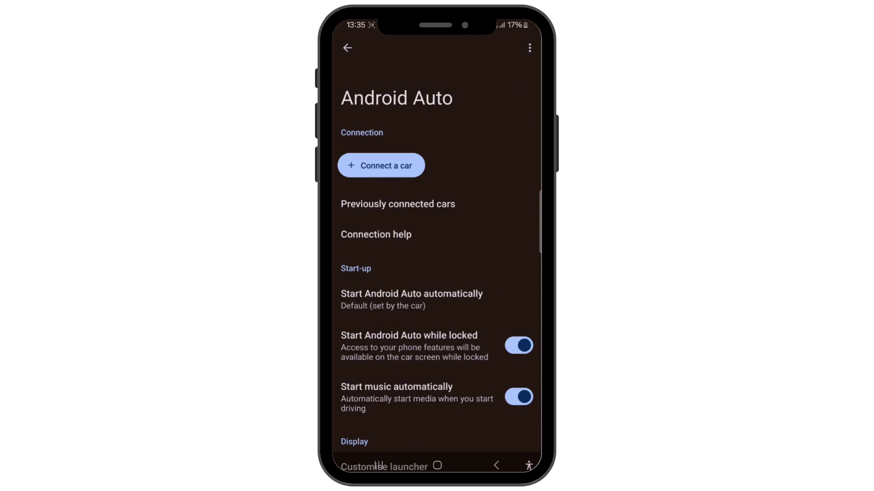
pyautogui.scroll(-5, 478, 376)
pyautogui.scroll(-4, 478, 327)
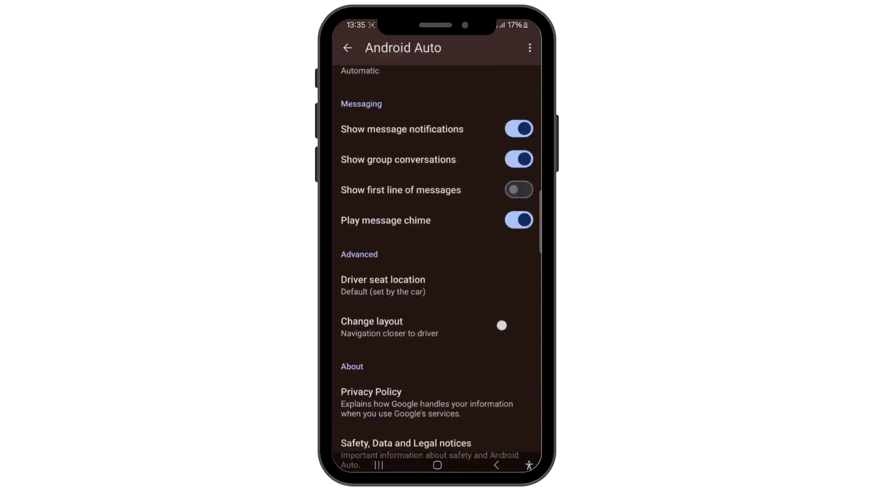
pyautogui.scroll(-1, 478, 368)
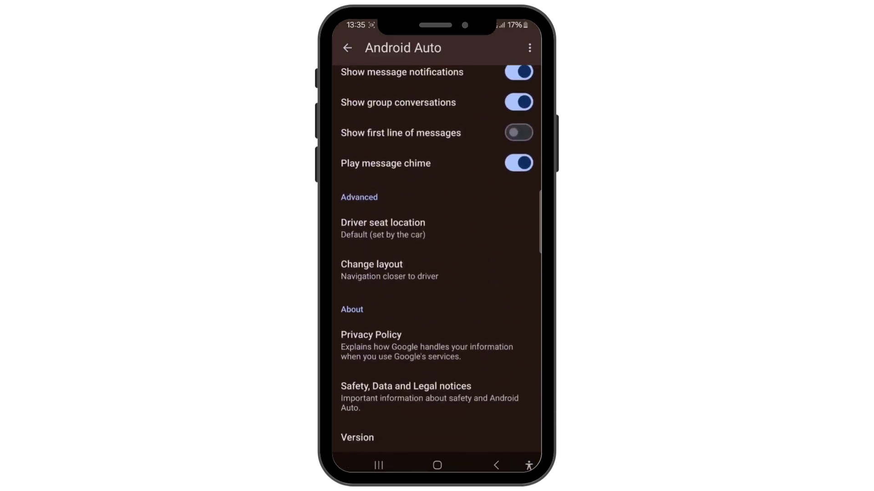
pyautogui.click(368, 240)
pyautogui.click(487, 396)
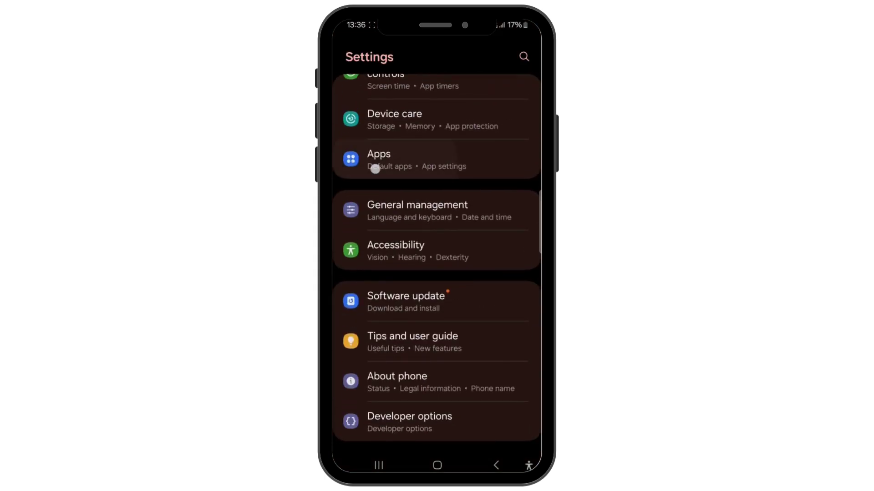
# Search installed apps for 'android' and open Android Auto's app info and storage details.
pyautogui.click(372, 168)
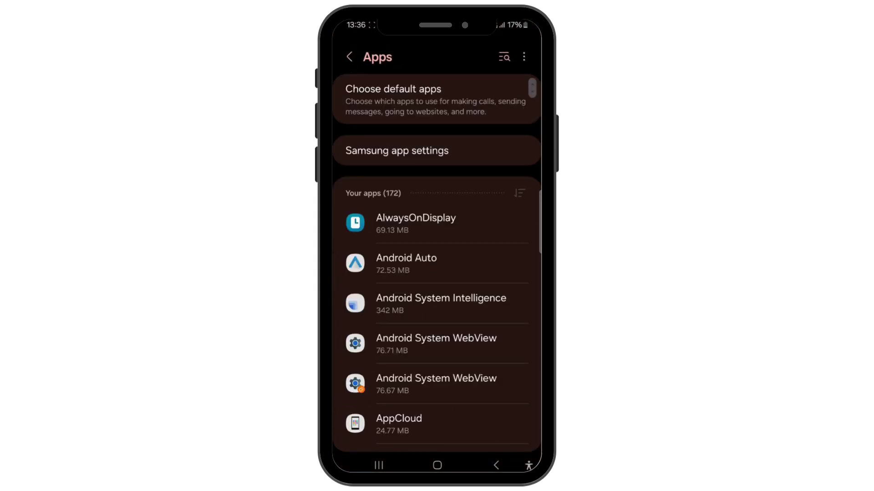
pyautogui.click(504, 57)
pyautogui.write('and')
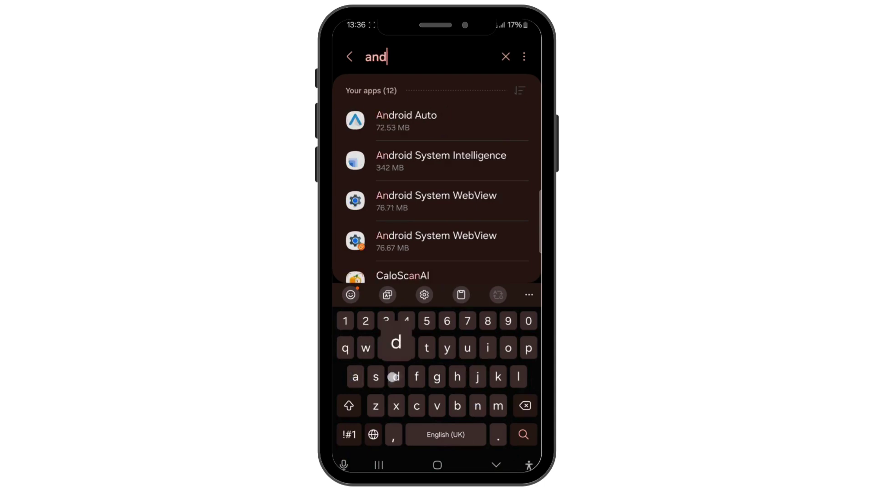
pyautogui.write('roid')
pyautogui.click(438, 121)
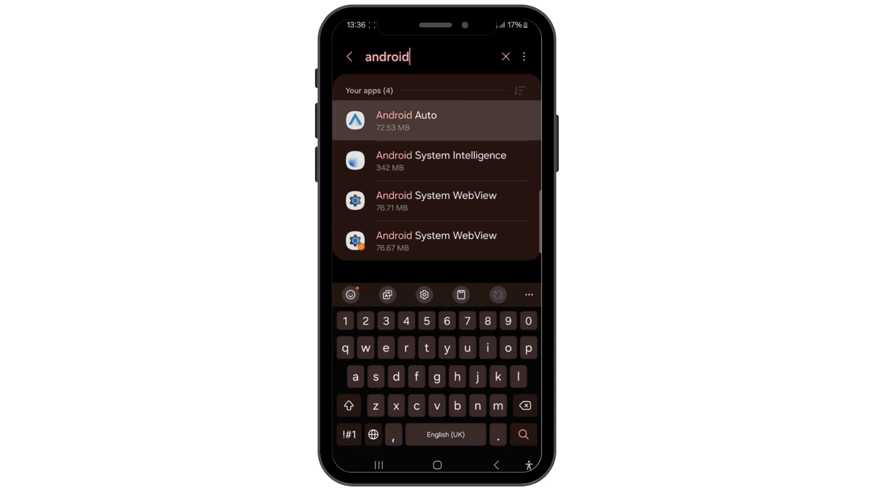
pyautogui.scroll(-5, 438, 273)
pyautogui.click(436, 175)
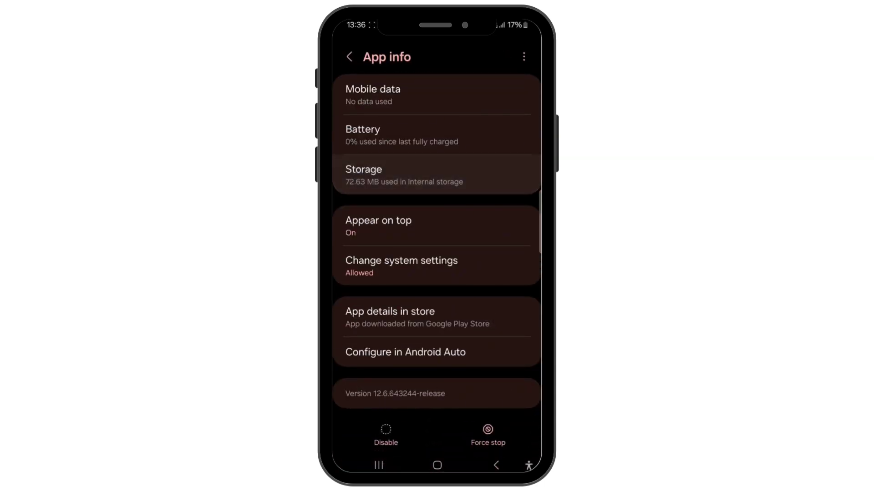
# Clear Android Auto's cache, then request deletion of all its 72.50 MB data.
pyautogui.click(488, 436)
pyautogui.click(386, 435)
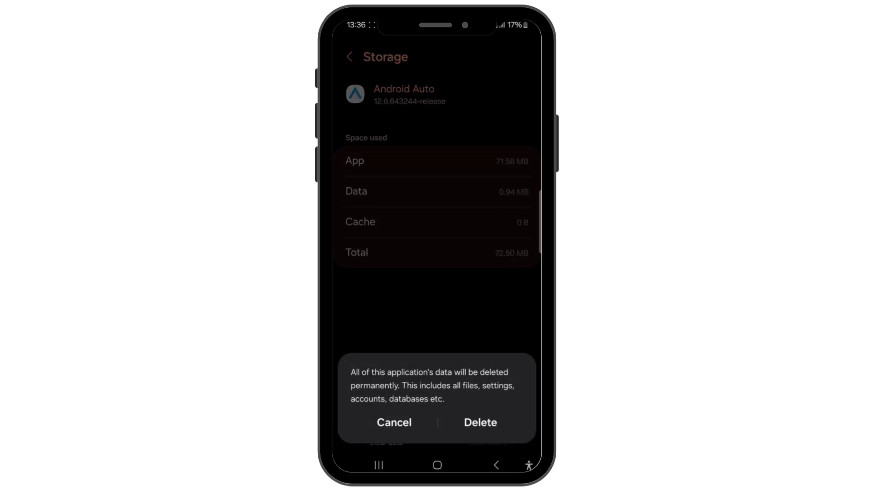